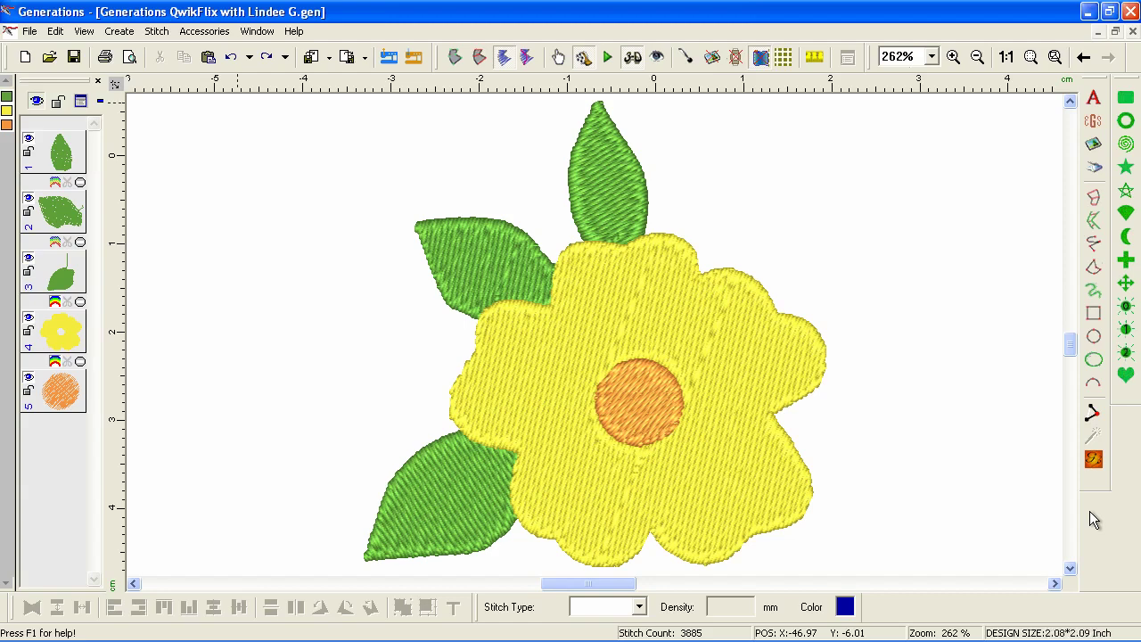
- Save the design under the file name Flower in the Quick Flix folder
click(29, 32)
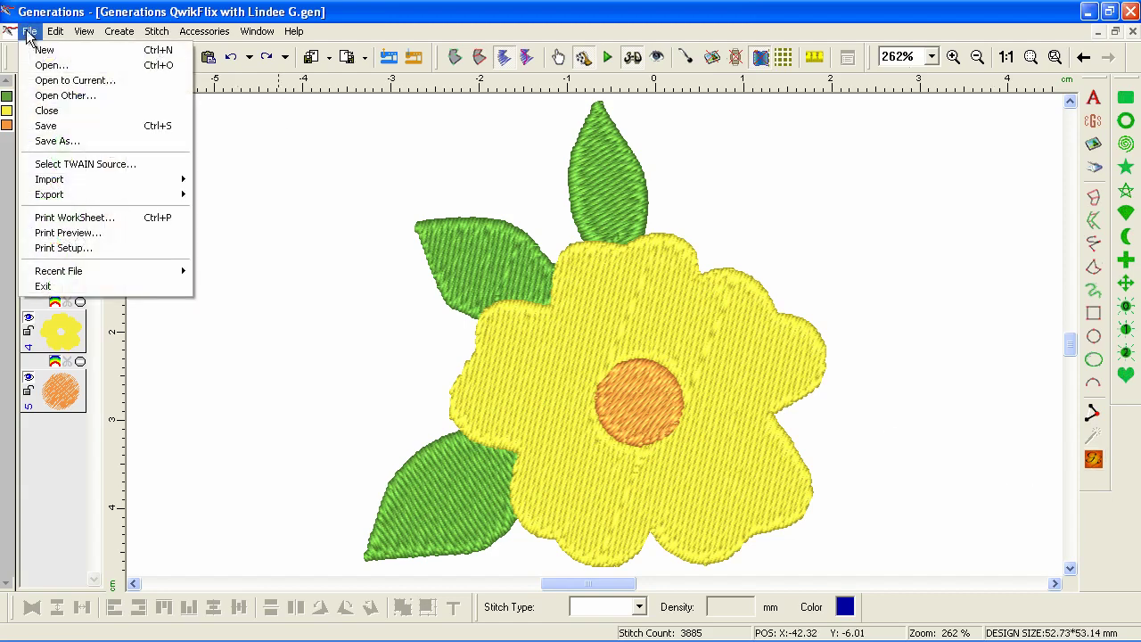
click(53, 141)
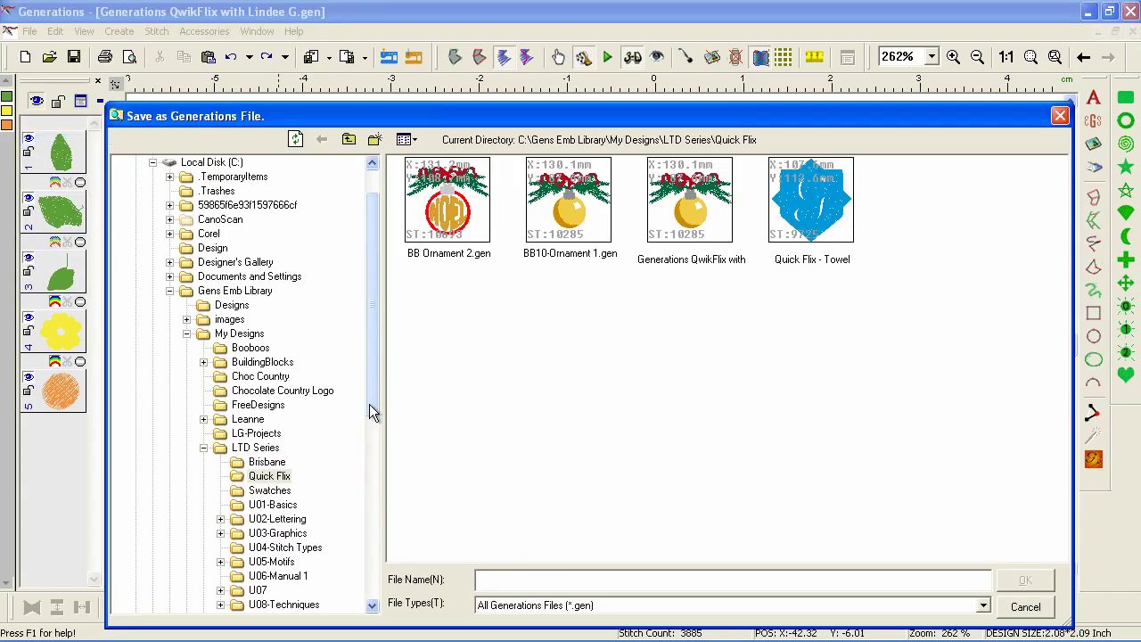
text(Flower)
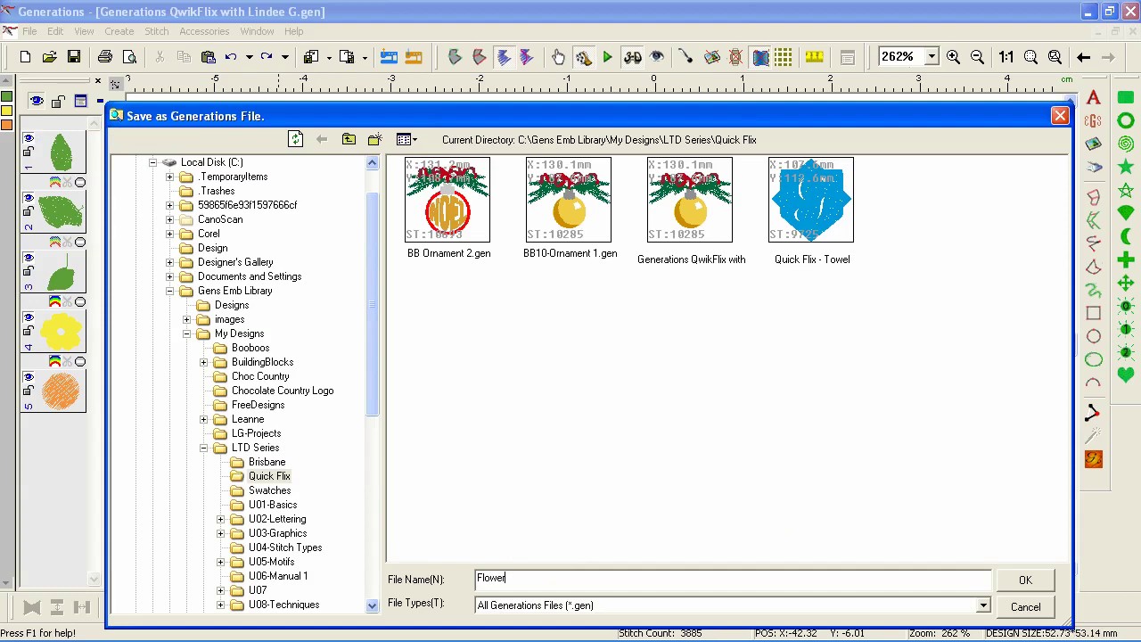
key(Return)
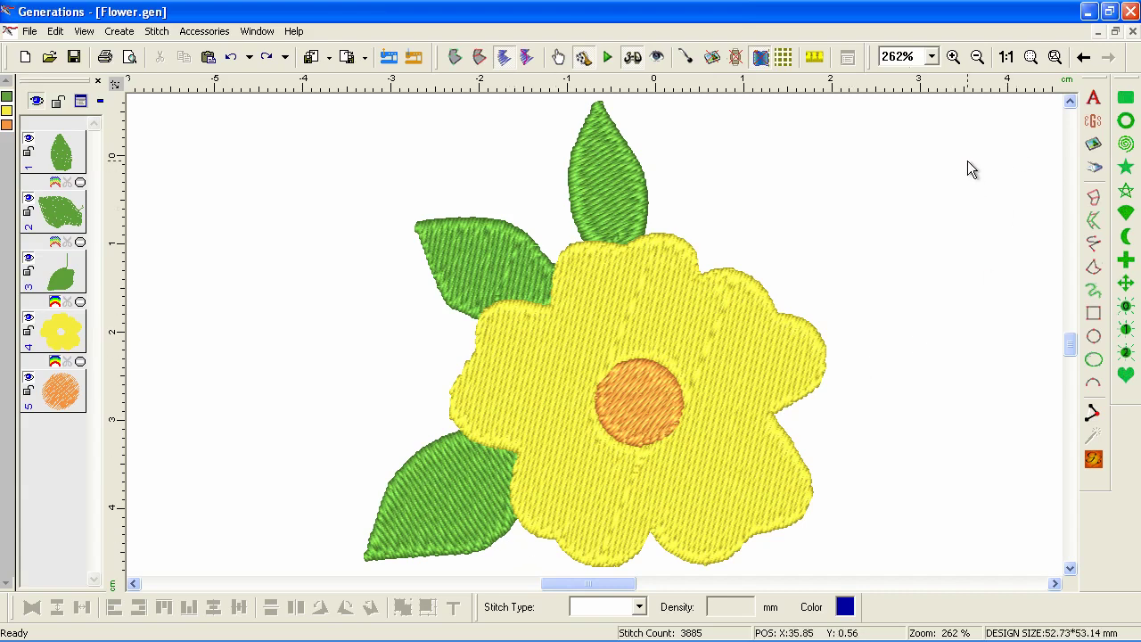
- View the flower at 100% and compare its size against the hoop outline before hiding the hoop
click(1008, 59)
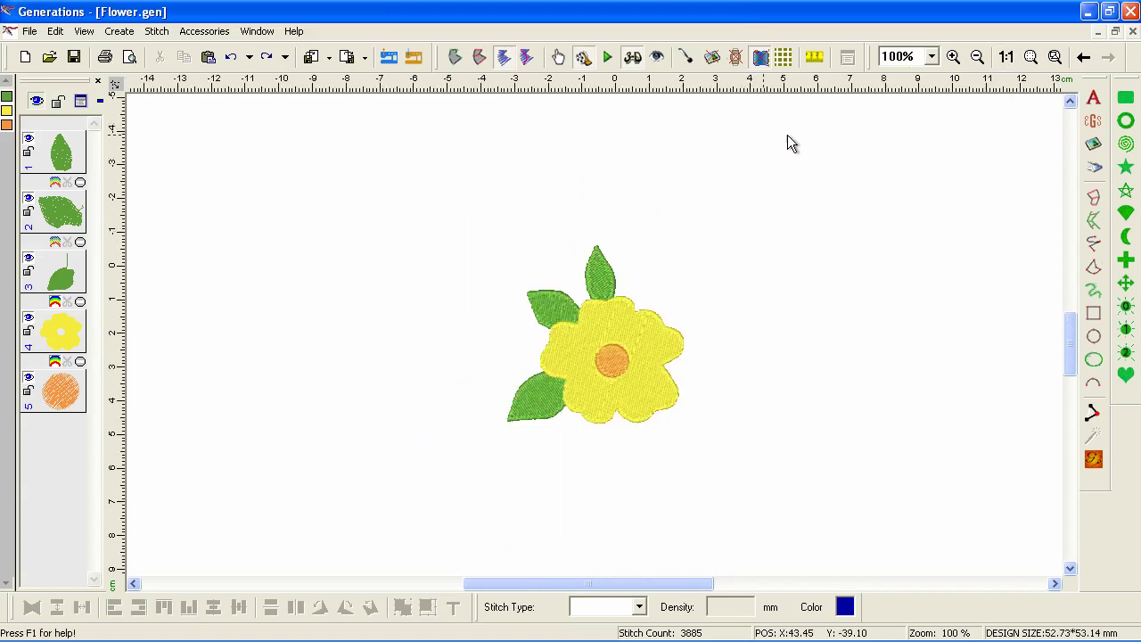
click(737, 57)
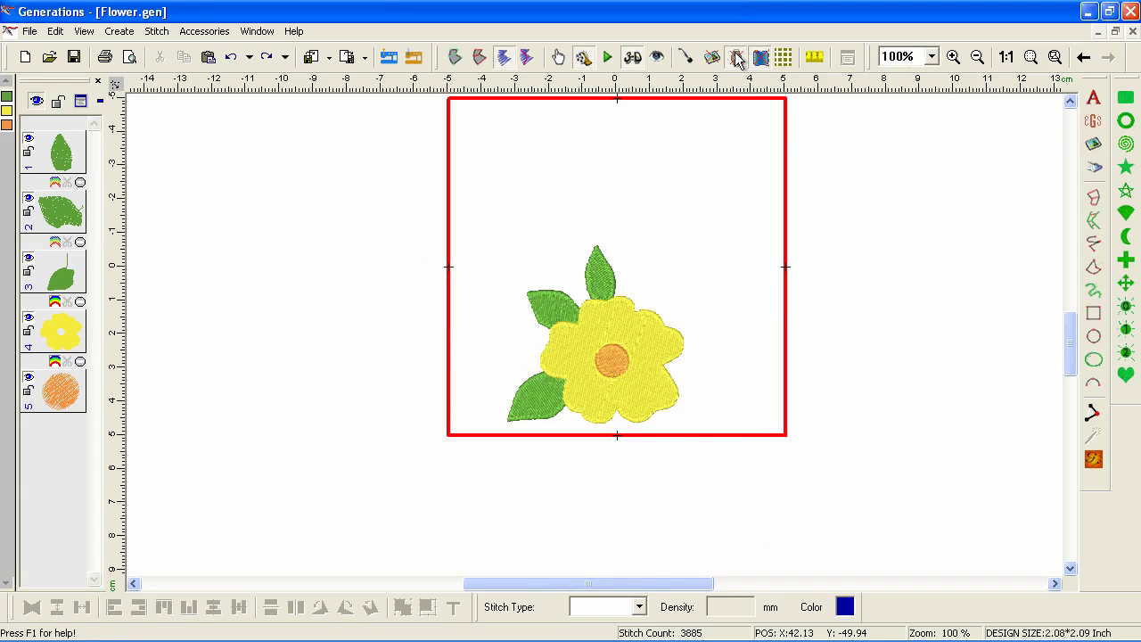
click(736, 57)
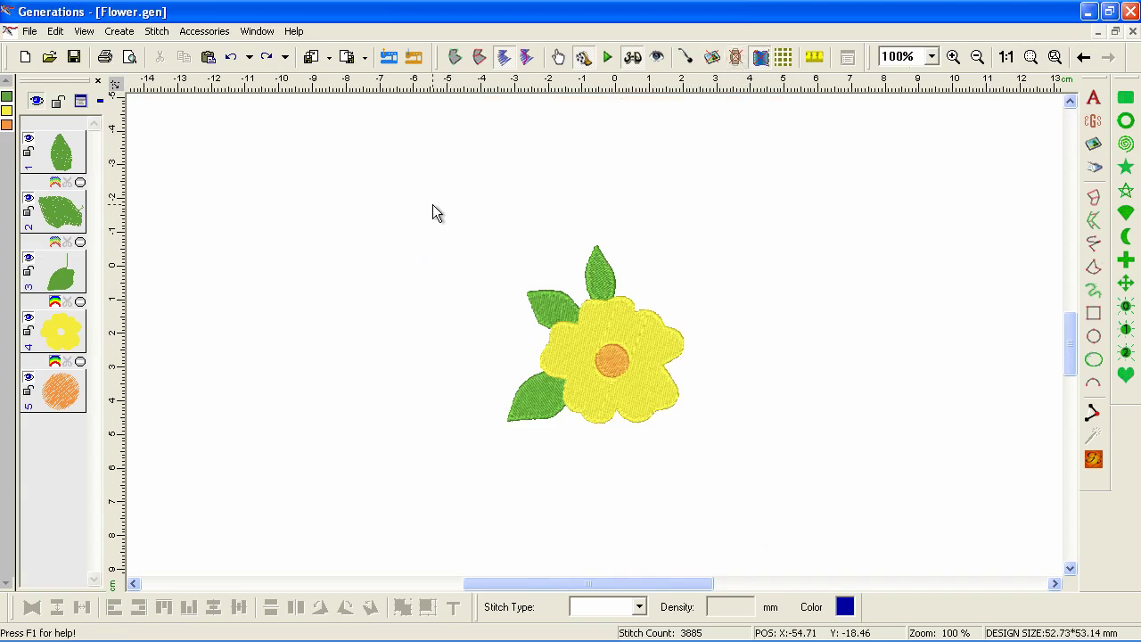
- Resize the whole flower design to 95 mm wide with its aspect ratio kept, and regenerate its stitches
key(ctrl+a)
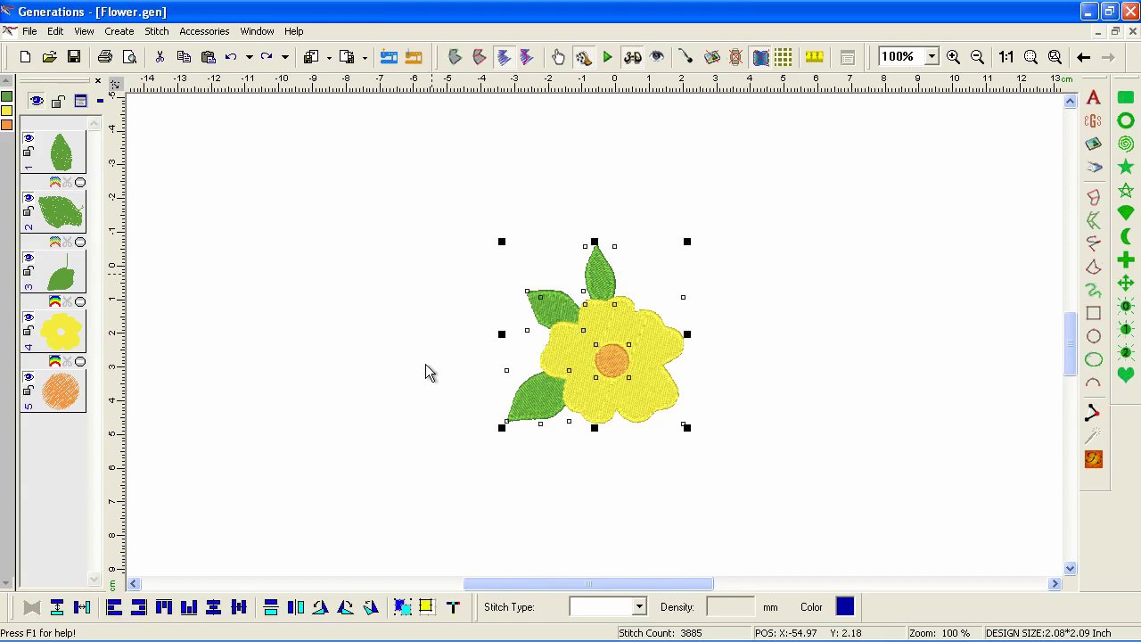
click(426, 607)
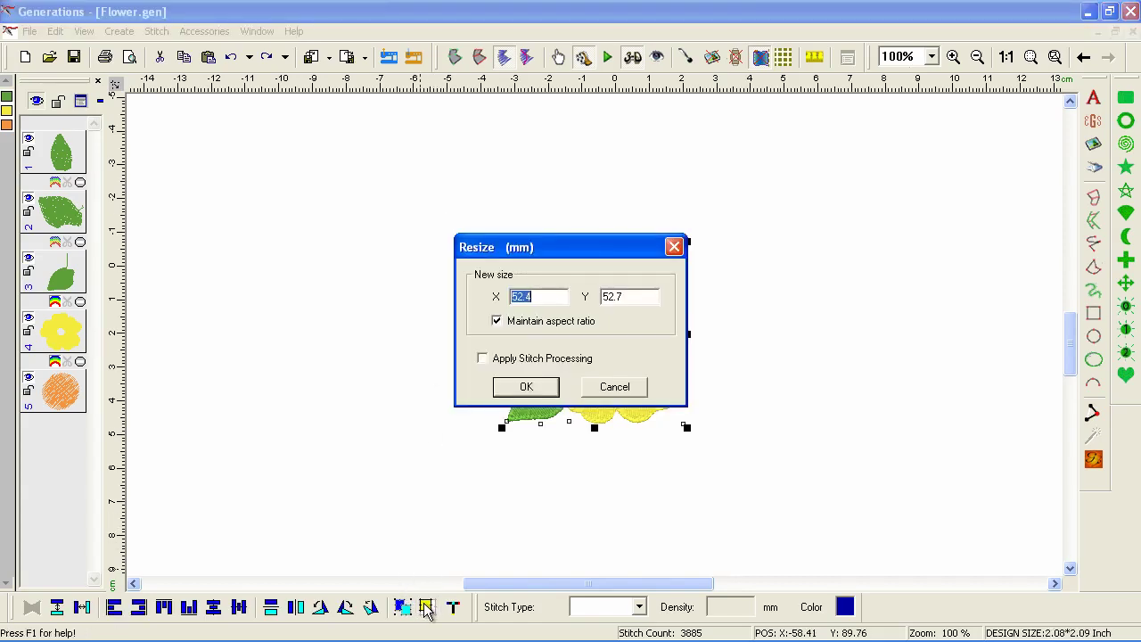
text(95)
key(Return)
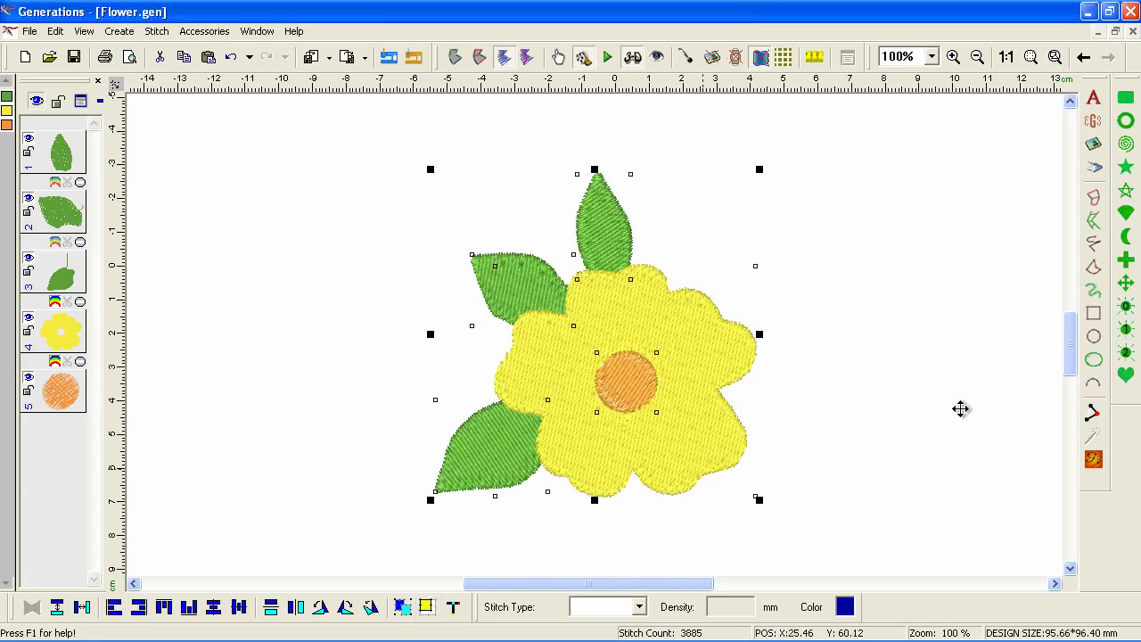
click(1093, 459)
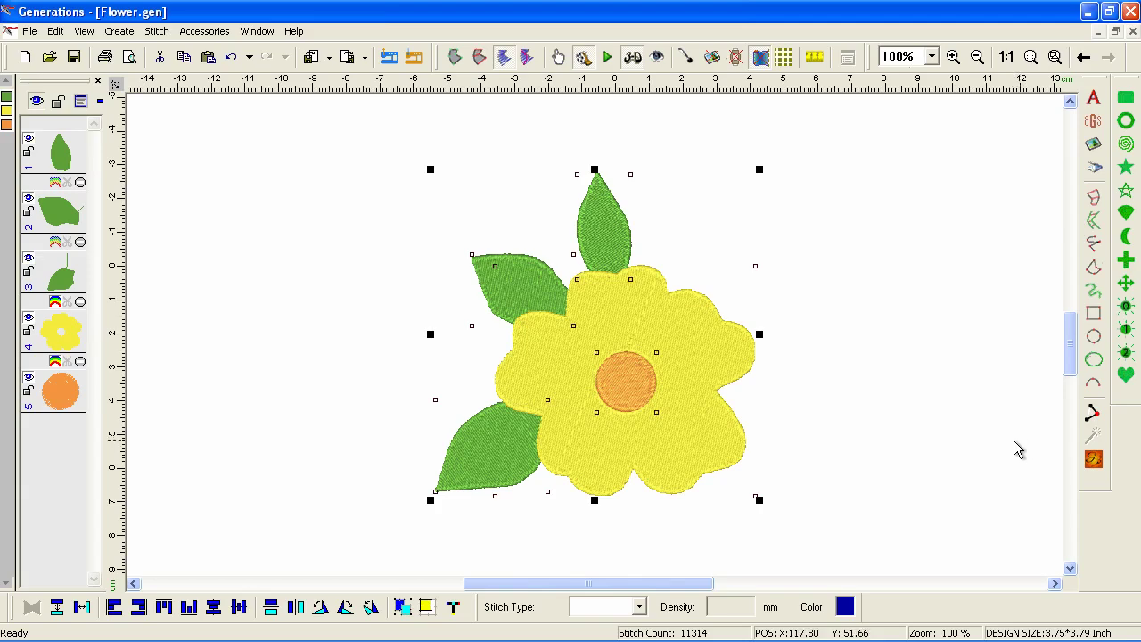
- Set the stitch density of all objects in the flower design to 0.45 mm
mouse_move(307, 129)
mouse_down()
mouse_move(416, 268)
mouse_move(853, 553)
mouse_move(874, 549)
mouse_up()
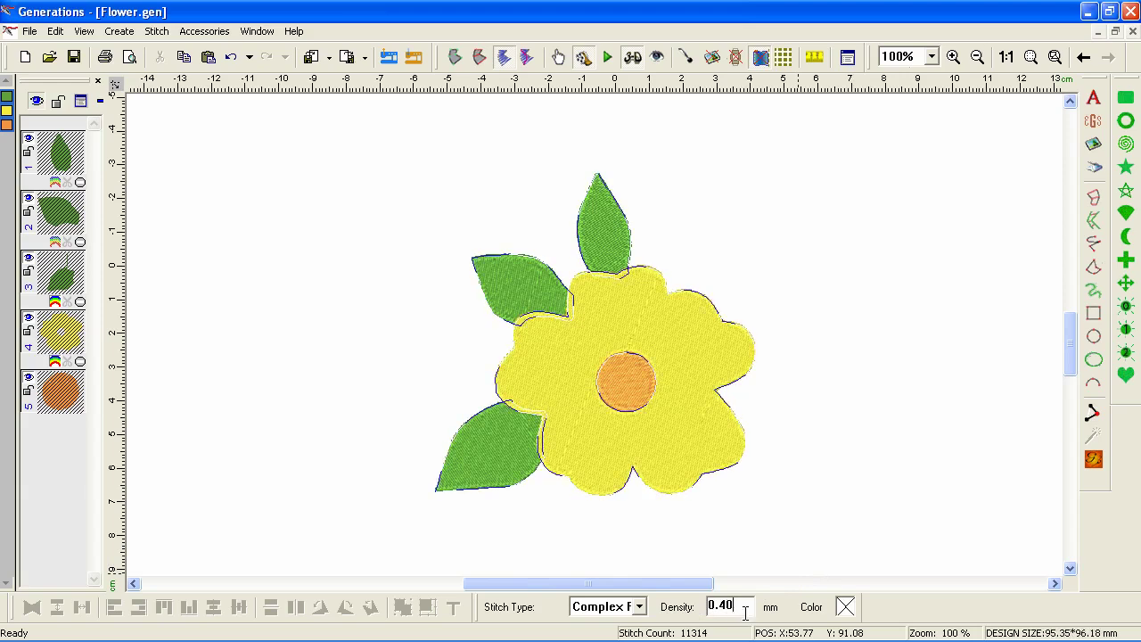
key(BackSpace)
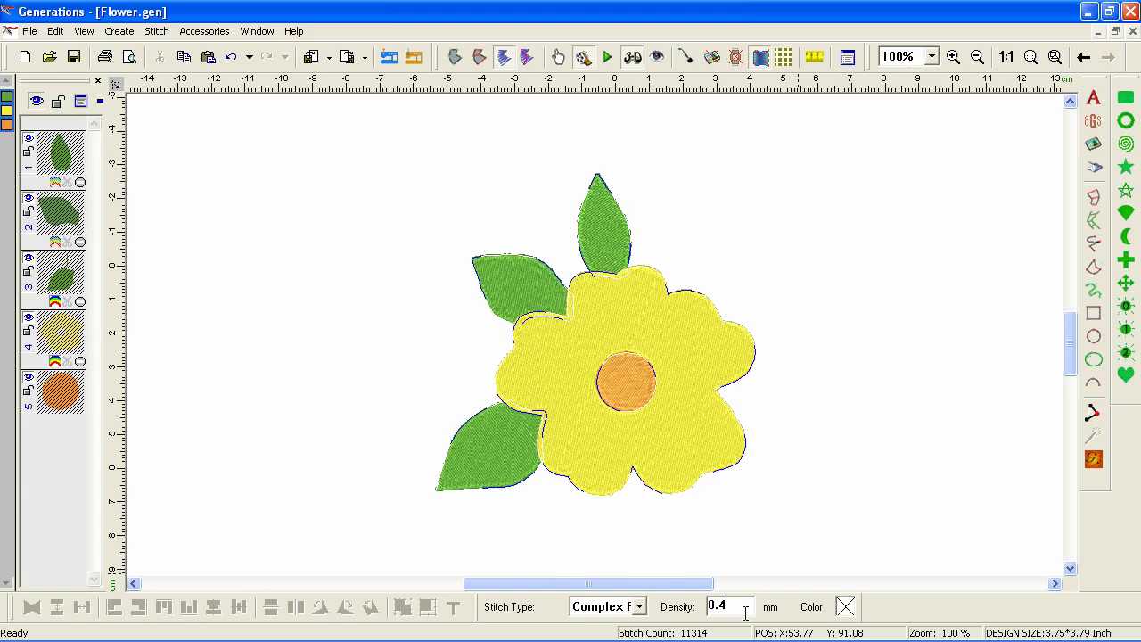
text(5)
key(Return)
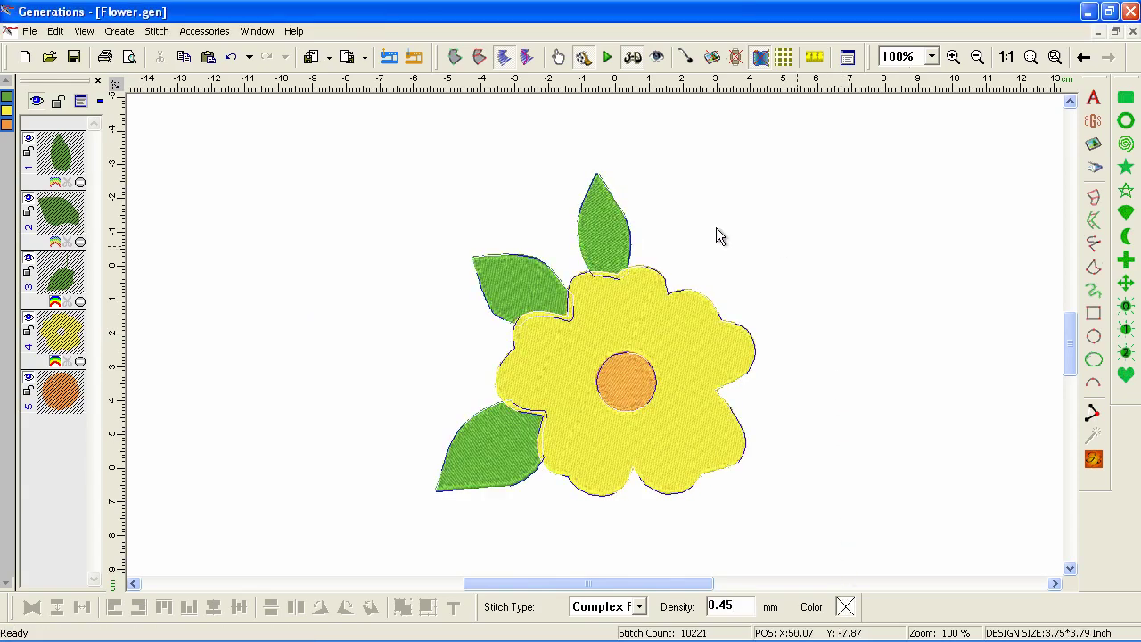
- Give all selected objects' complex fill a basic step of 4 mm, a maximum step of 5 mm and a minimum step of 0.5 mm
double_click(588, 389)
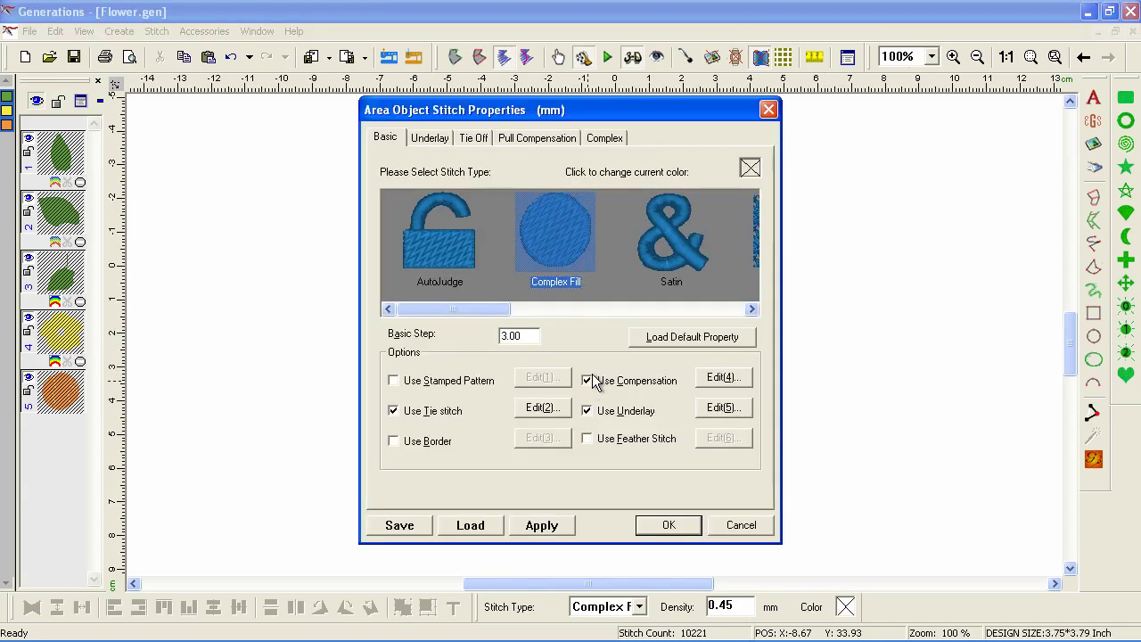
double_click(528, 336)
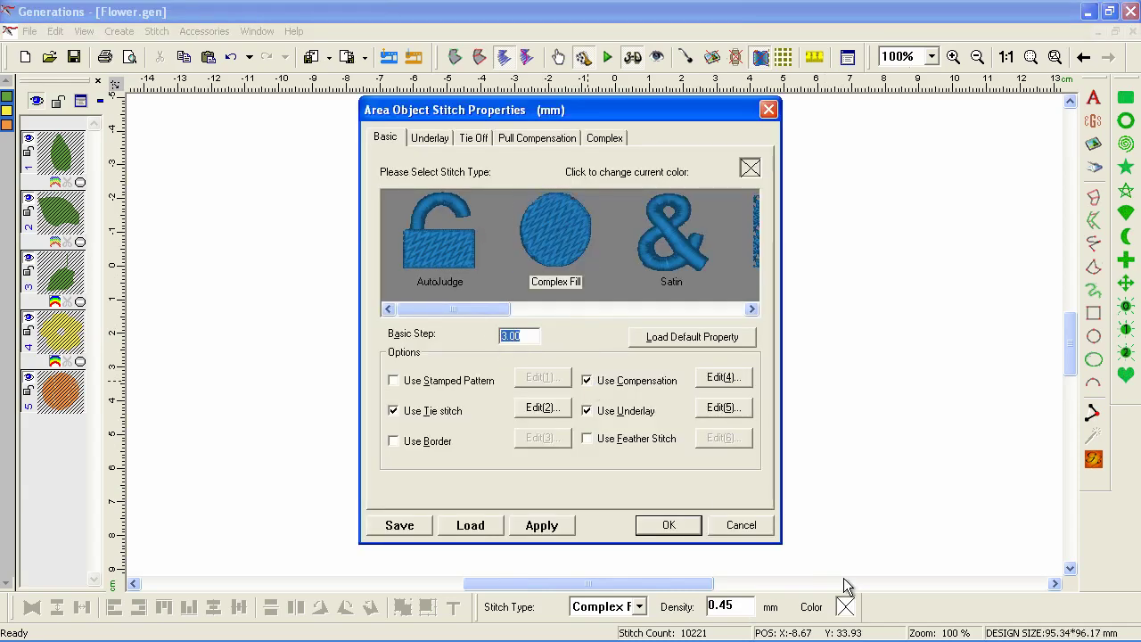
text(4)
click(607, 138)
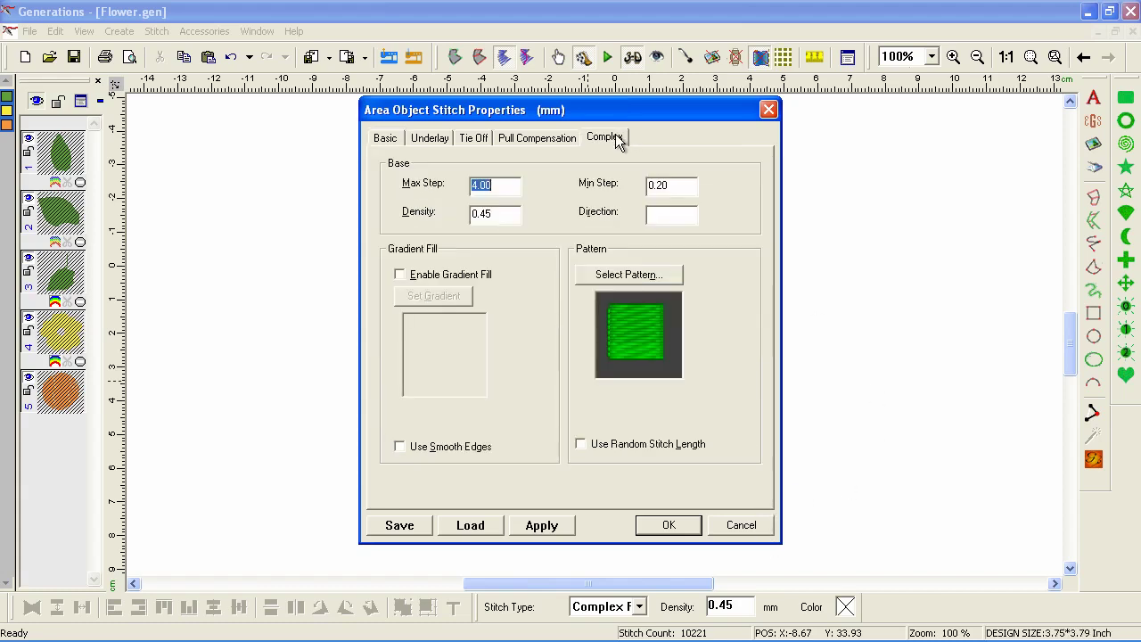
double_click(486, 185)
text(5)
drag(654, 185, 669, 185)
text(5)
click(676, 528)
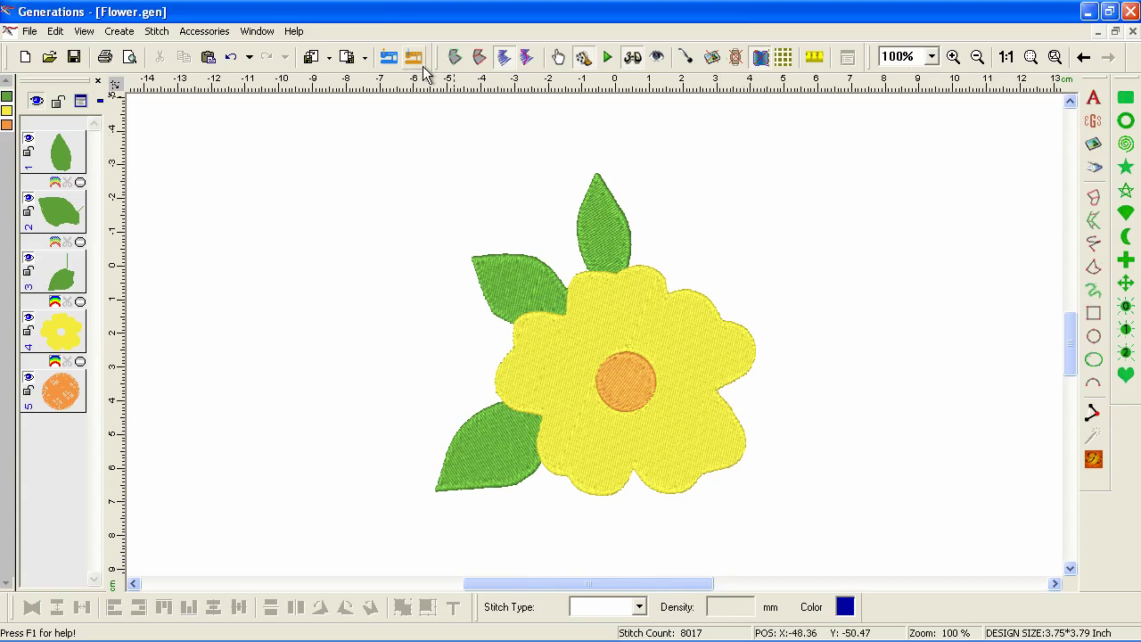
- In outline mode, divide the leaf above the flower with a curve running from its tip to its base
click(455, 57)
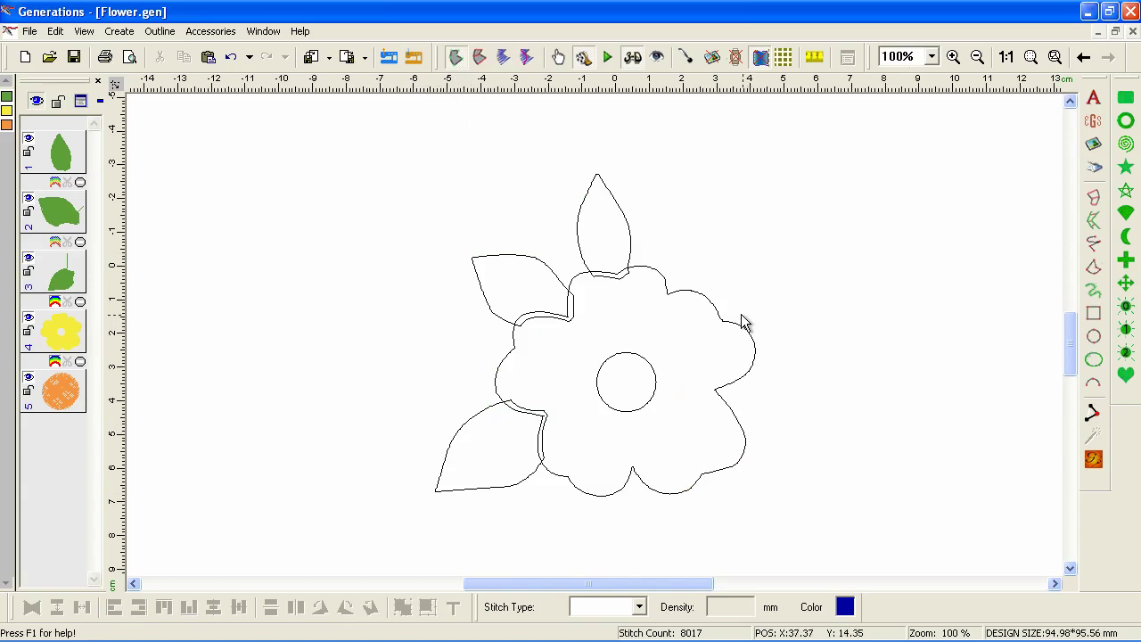
click(621, 254)
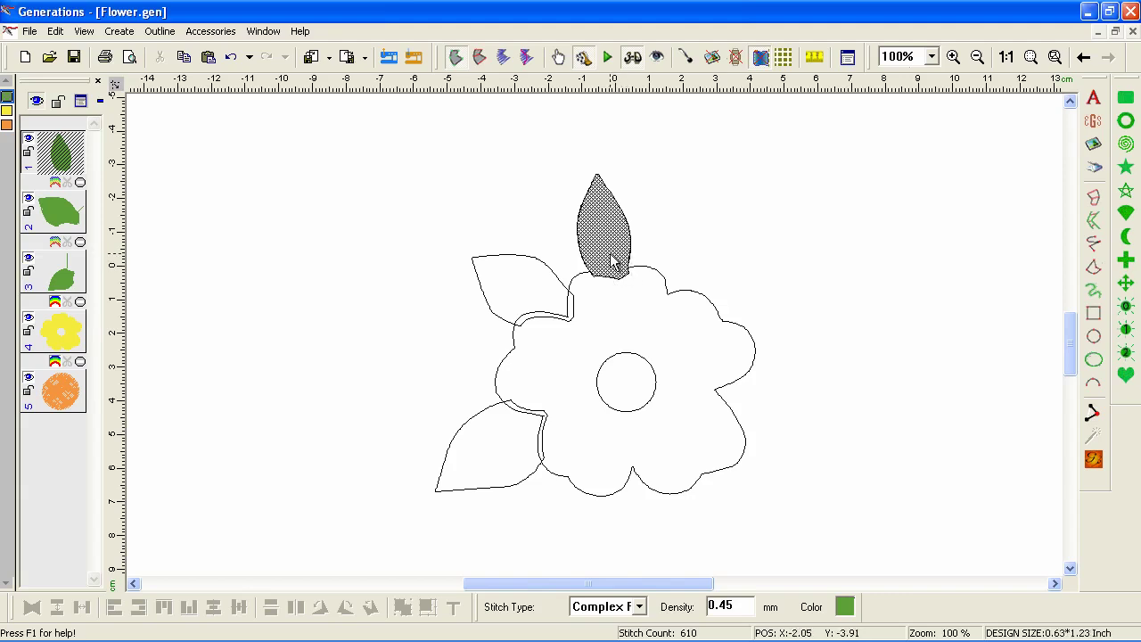
right_click(616, 246)
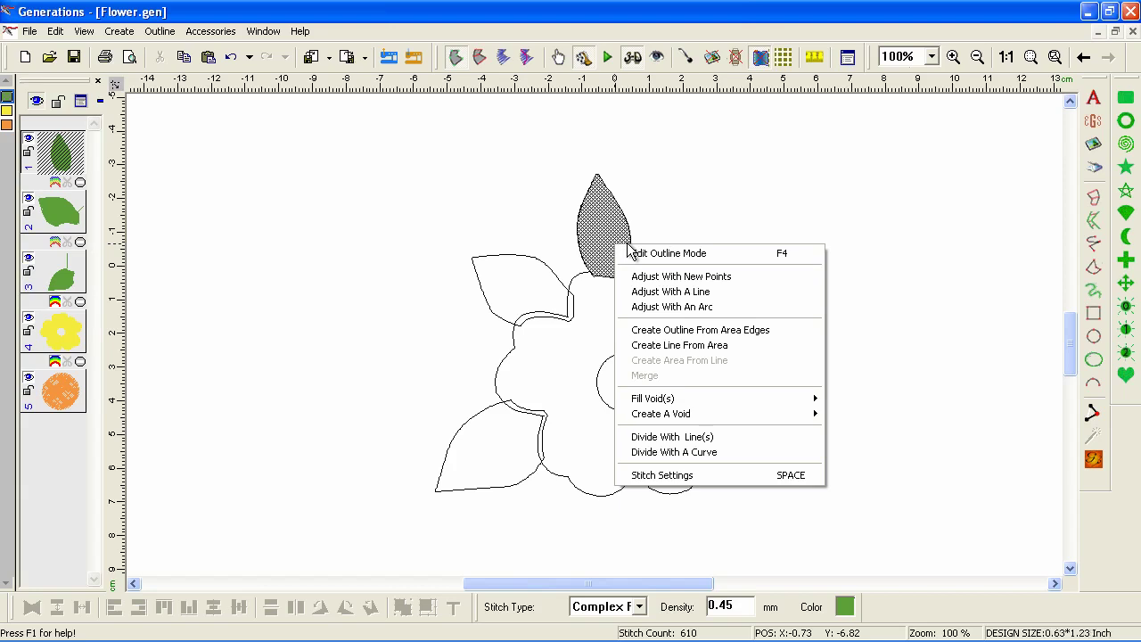
click(691, 451)
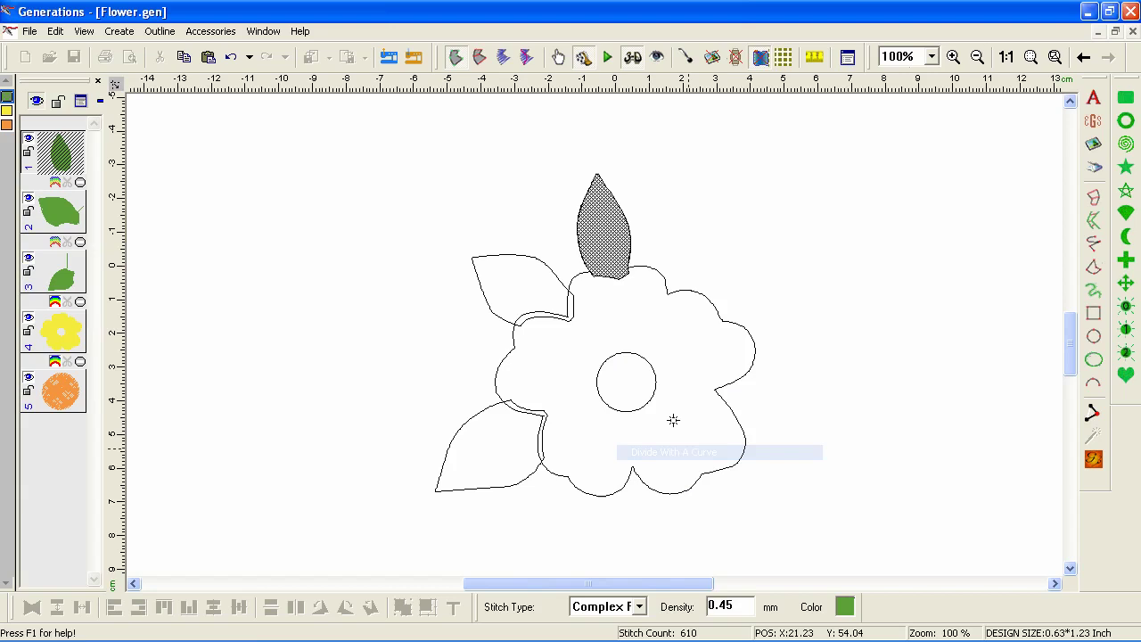
click(597, 166)
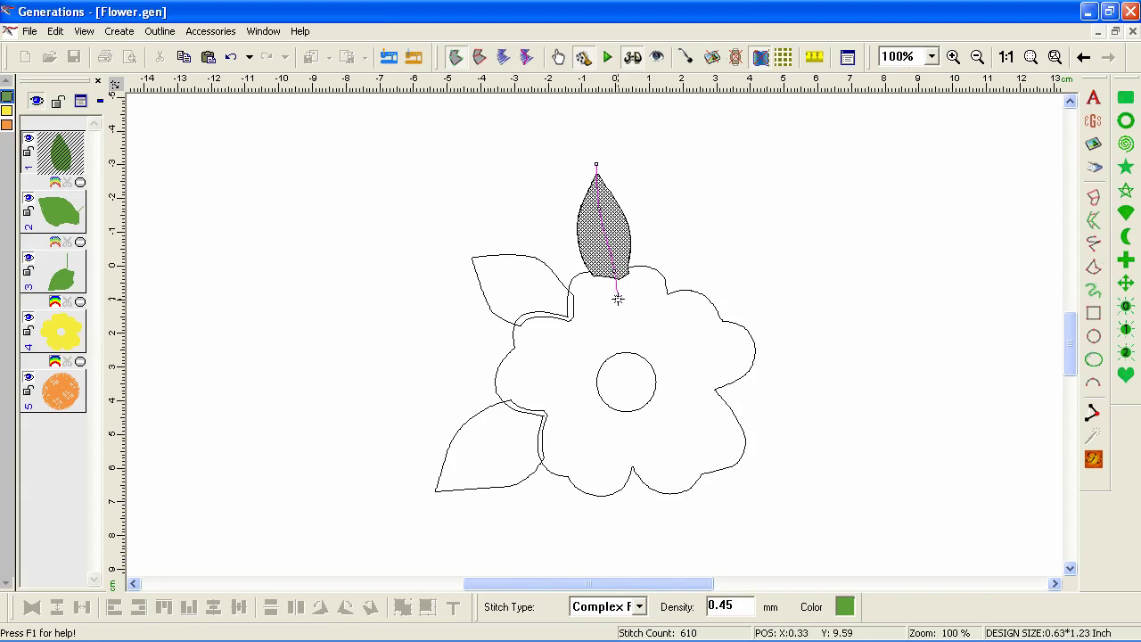
key(Escape)
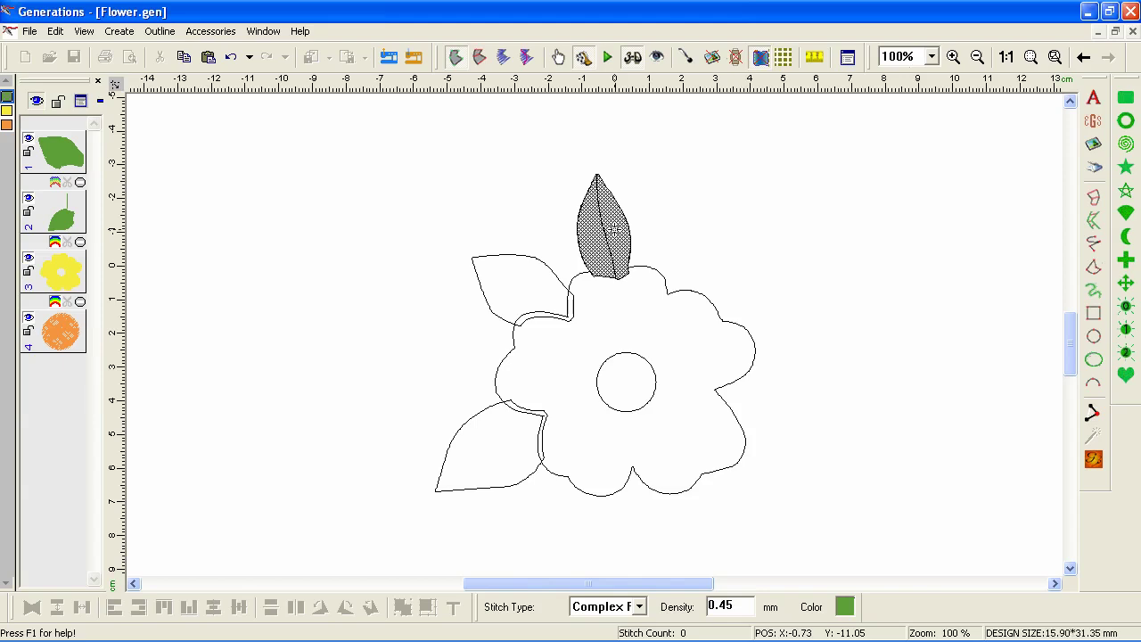
- Divide the upper-left leaf with a curve running from its tip to where it meets the flower
click(547, 297)
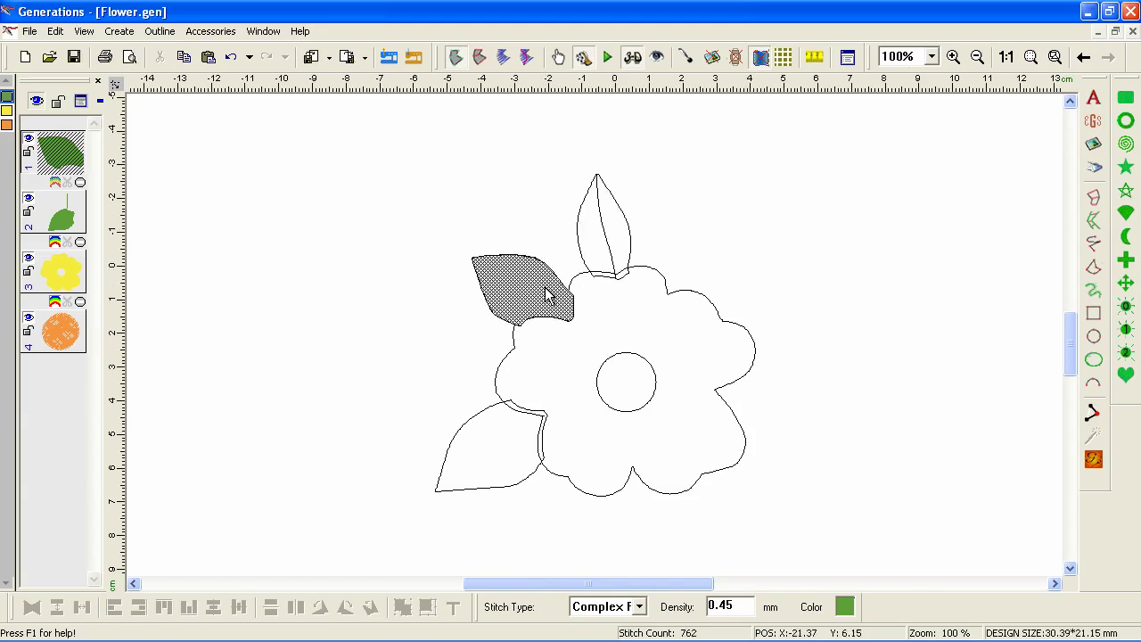
right_click(547, 297)
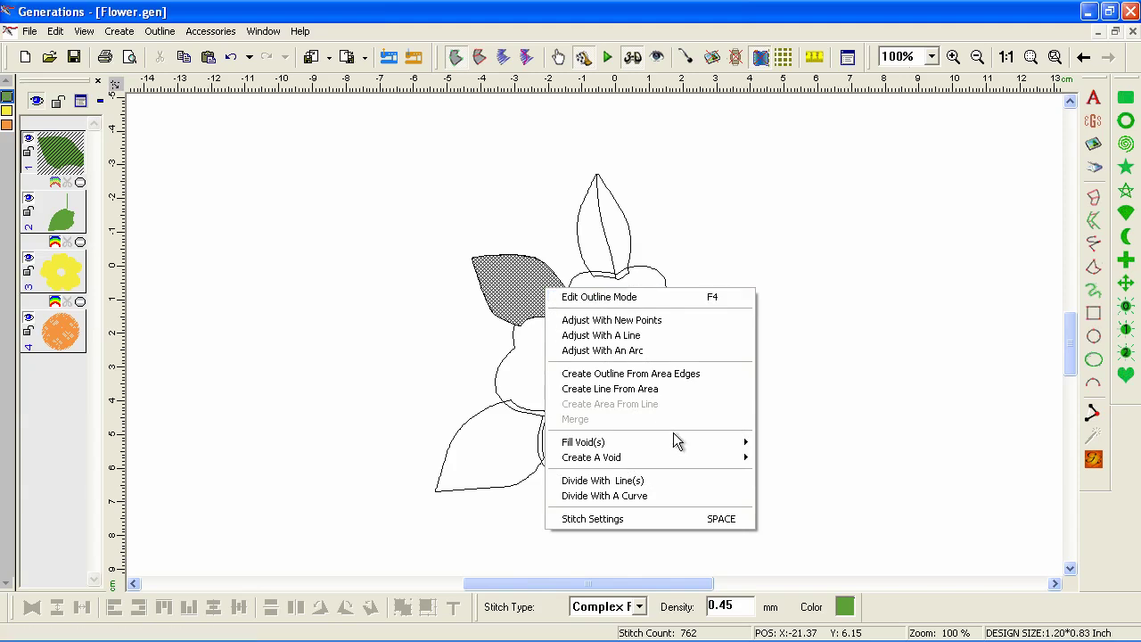
click(650, 496)
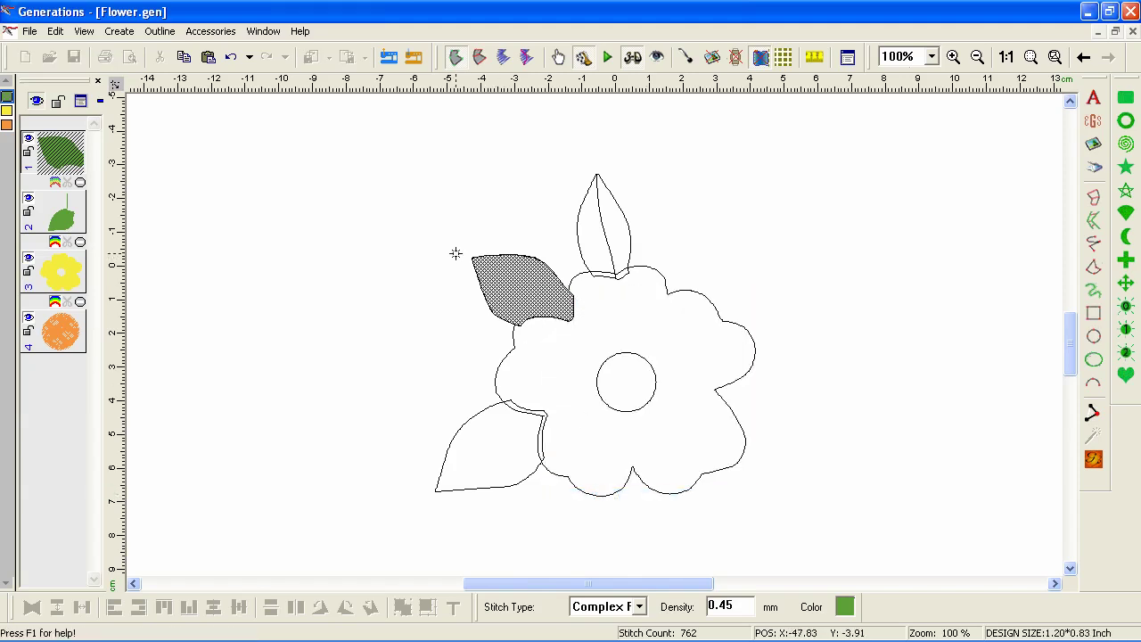
click(456, 254)
key(Delete)
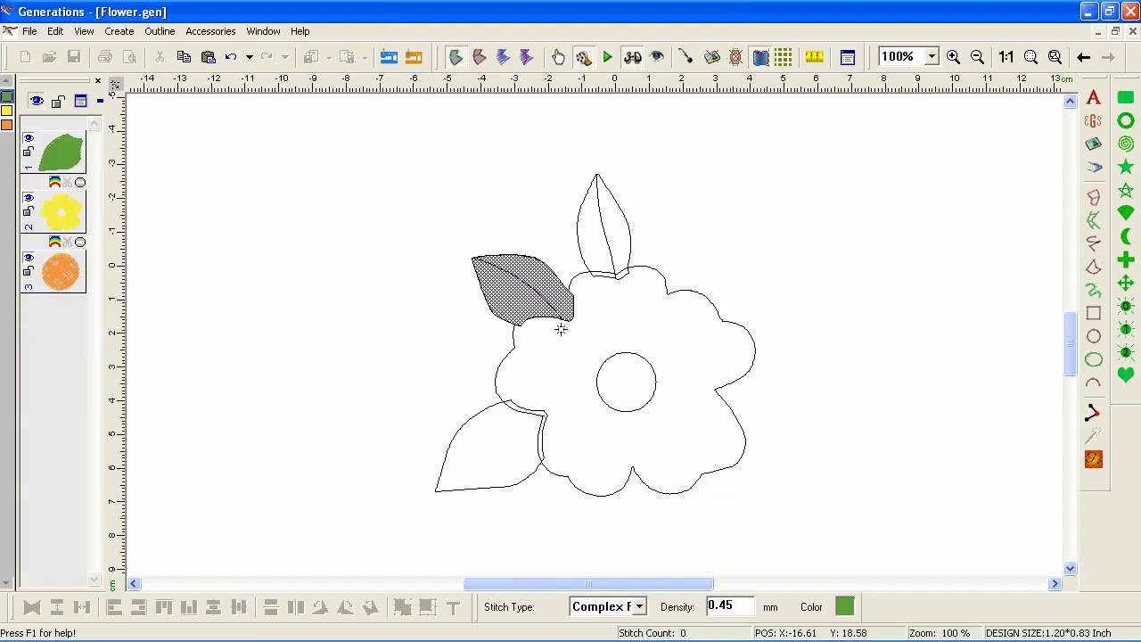
- Divide the lower-left leaf with a curve from its tip to the flower, and regenerate the design's stitches
click(511, 463)
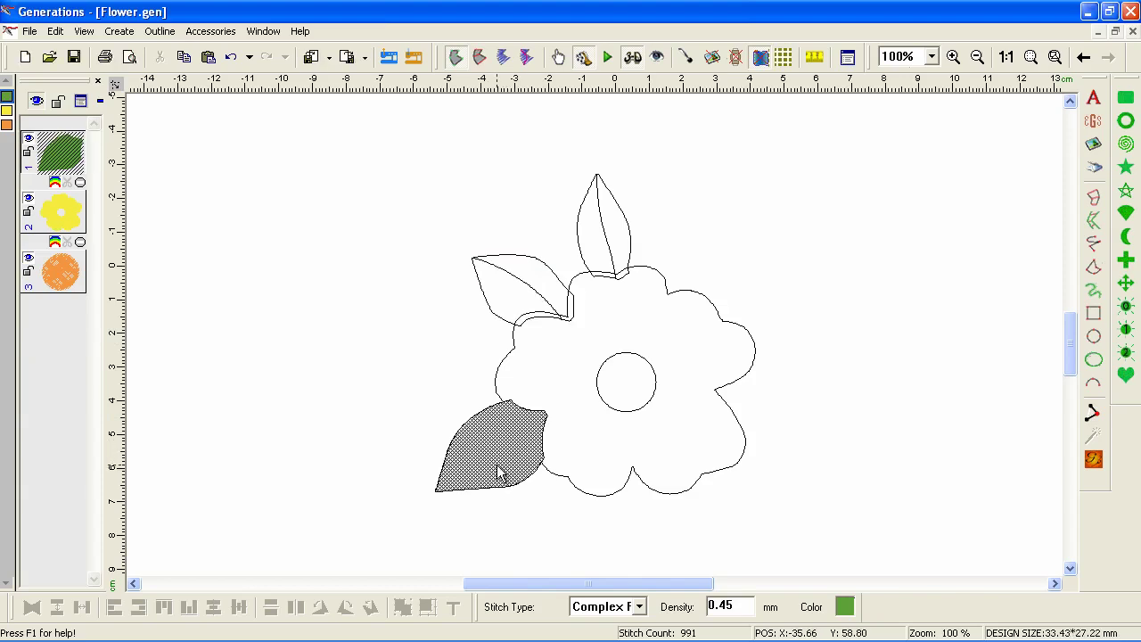
right_click(499, 466)
click(571, 432)
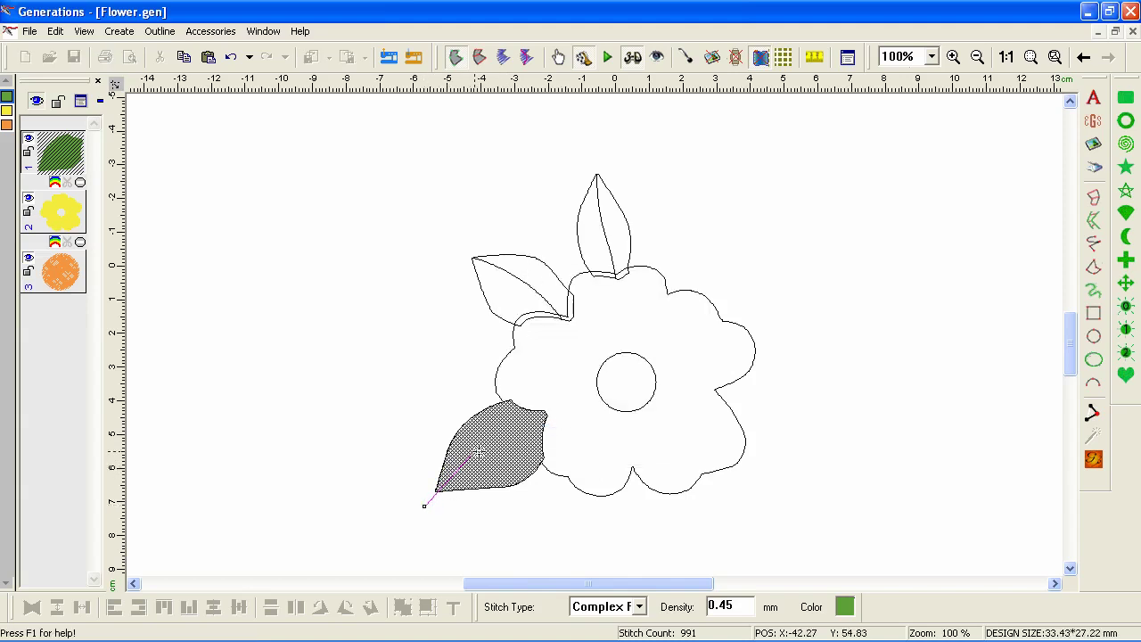
click(571, 419)
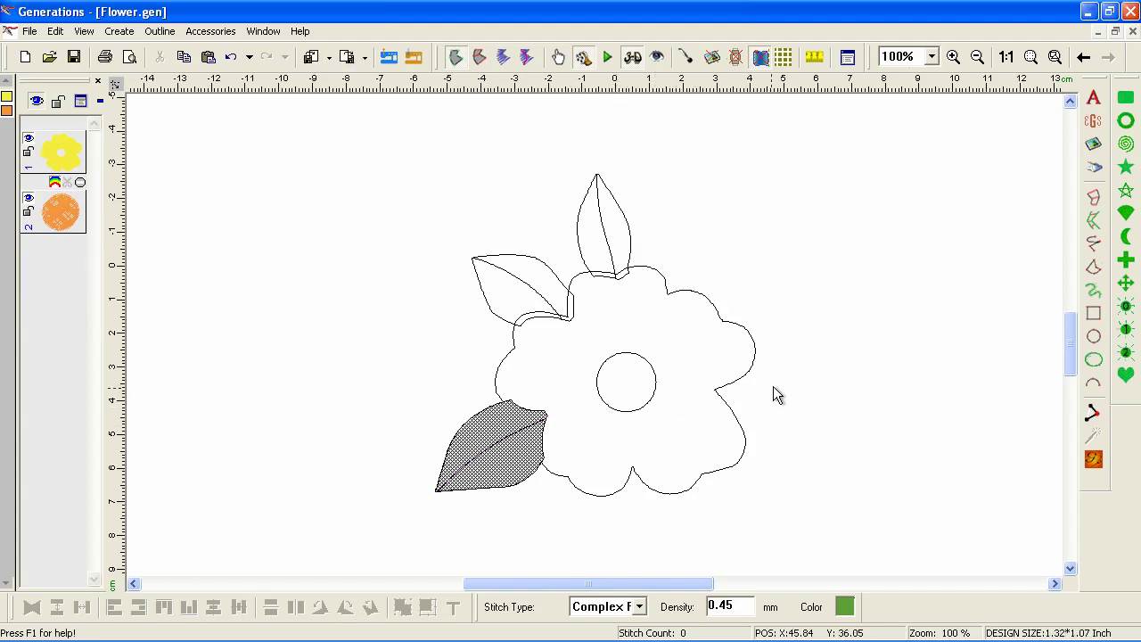
click(811, 372)
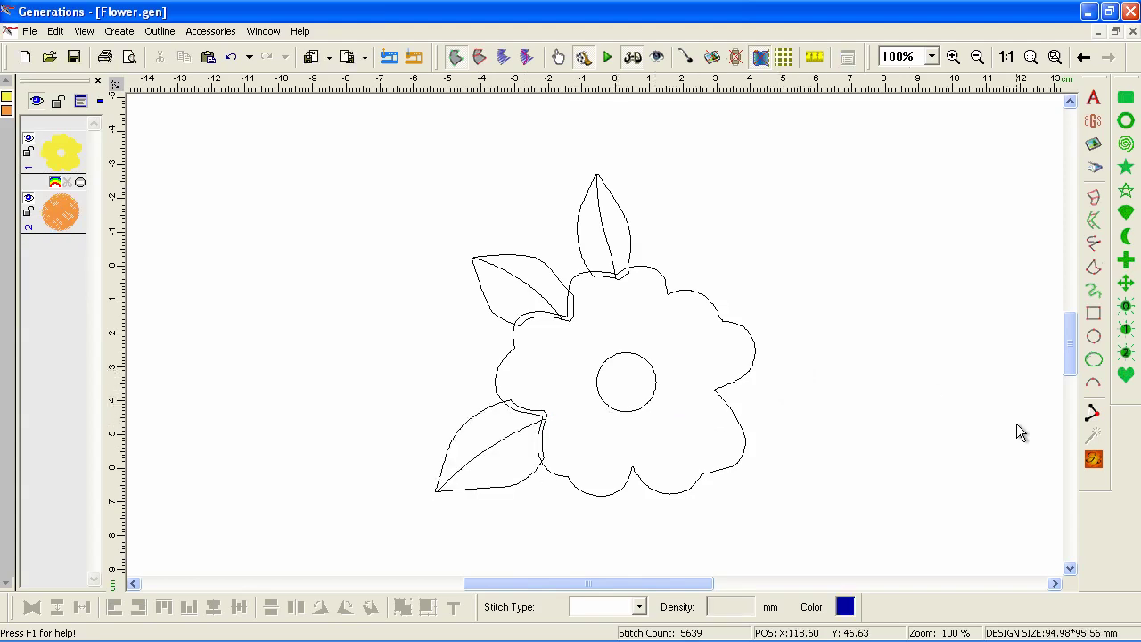
click(1095, 458)
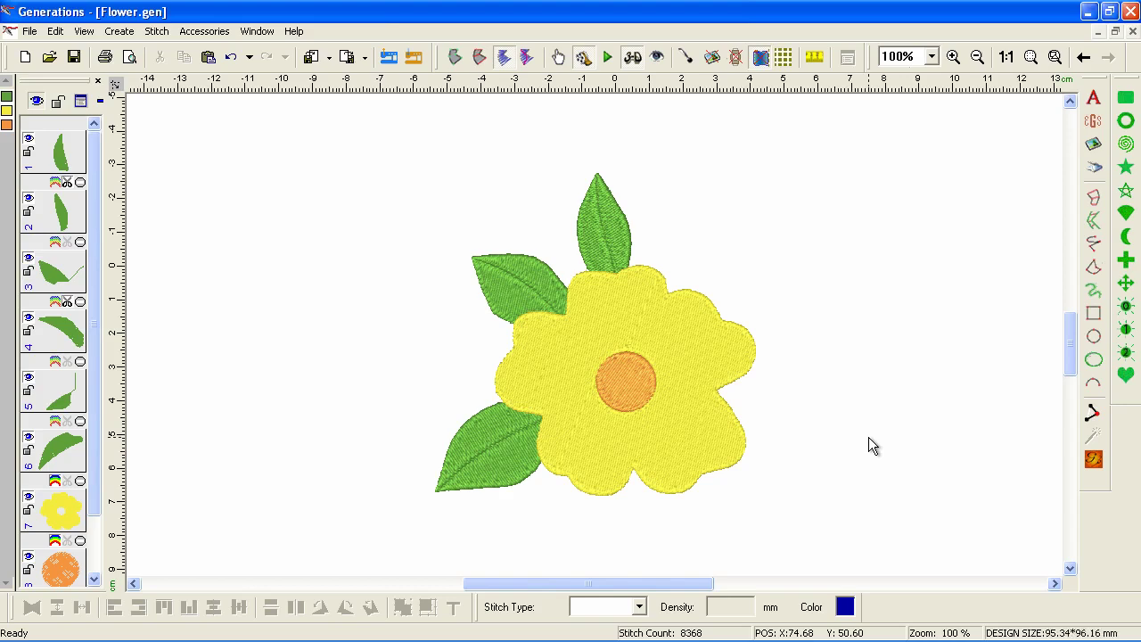
- Angle the stitch directions of the top leaf's halves differently, the right half rising steeply and the left half sloping slightly down toward the right
click(613, 231)
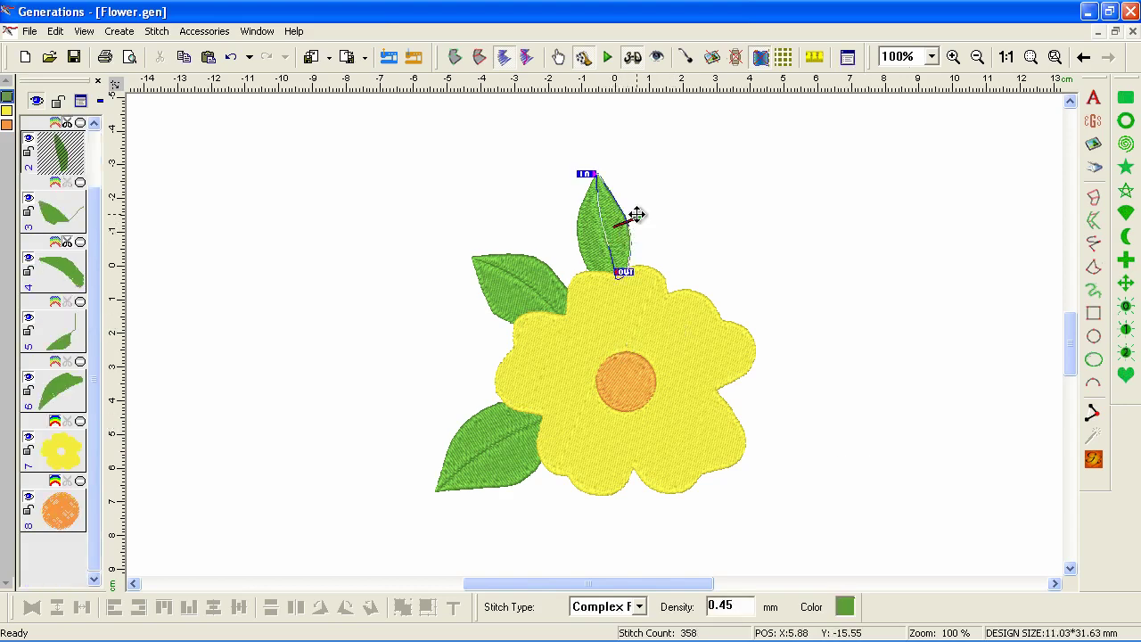
drag(637, 208, 633, 202)
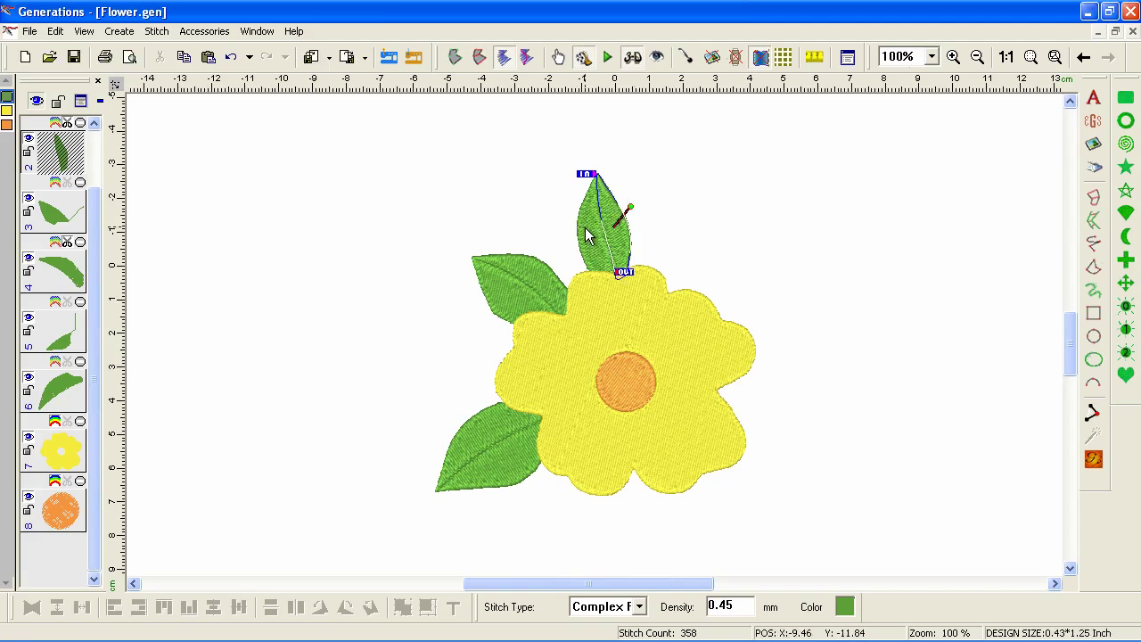
click(588, 228)
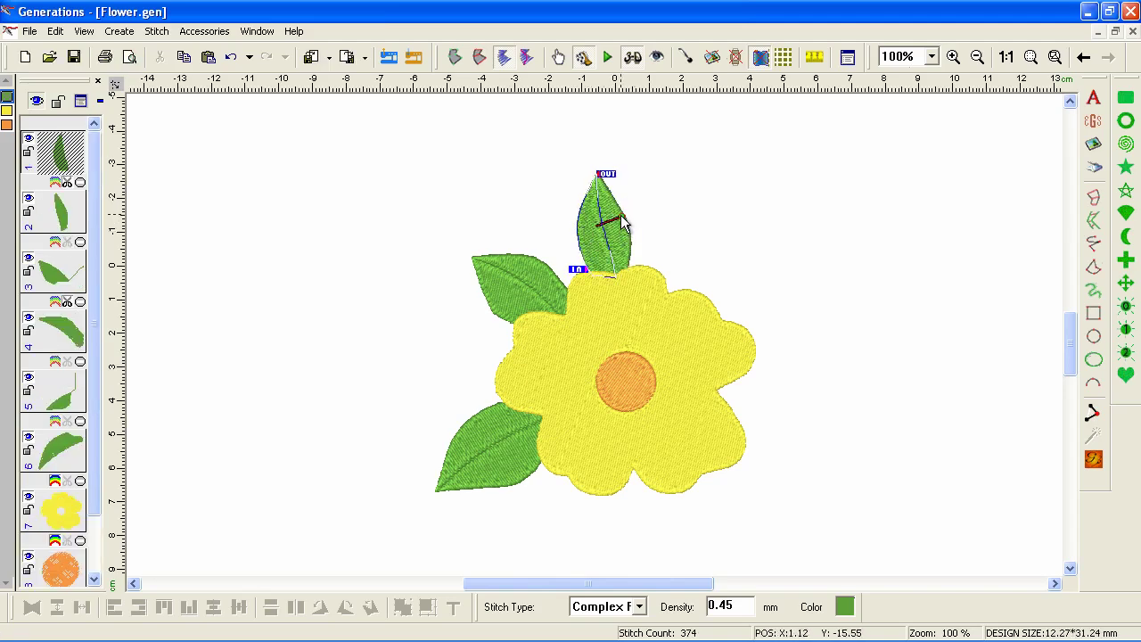
drag(619, 219, 625, 237)
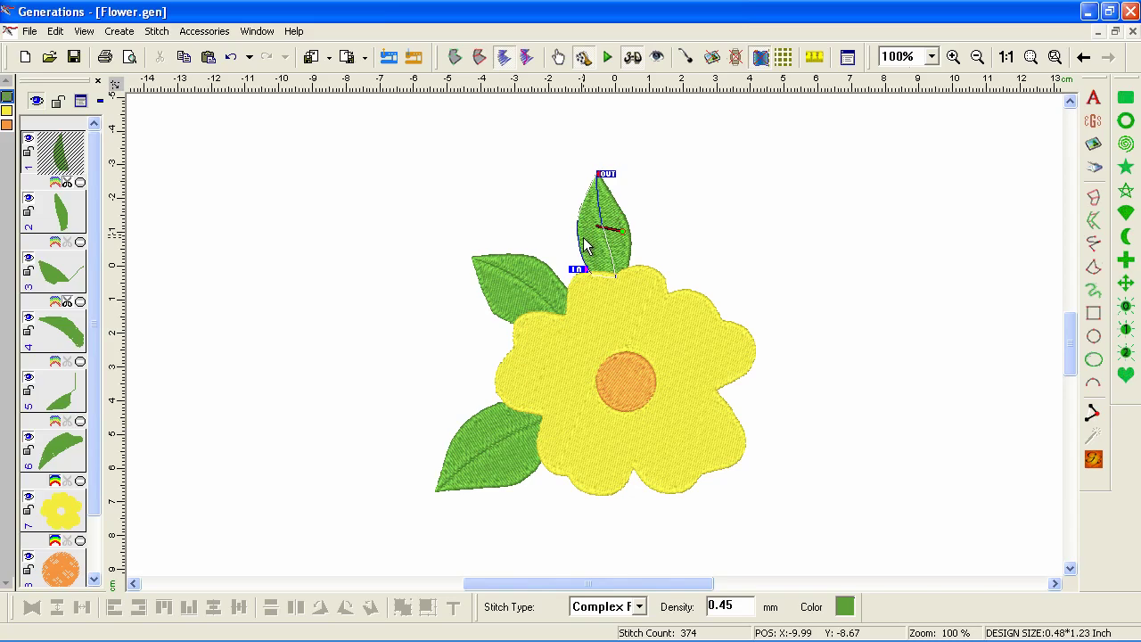
- Adjust the stitch direction of each half of the upper-left leaf so the two halves run at different angles
click(530, 275)
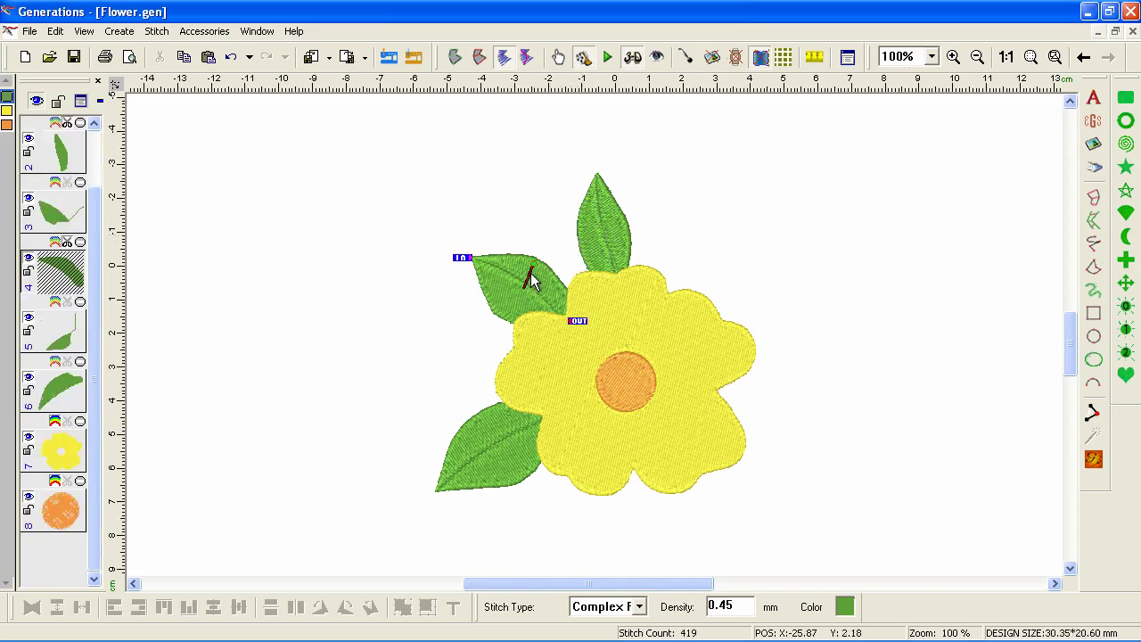
mouse_move(542, 266)
mouse_down()
mouse_move(524, 264)
mouse_move(542, 277)
mouse_up()
click(520, 312)
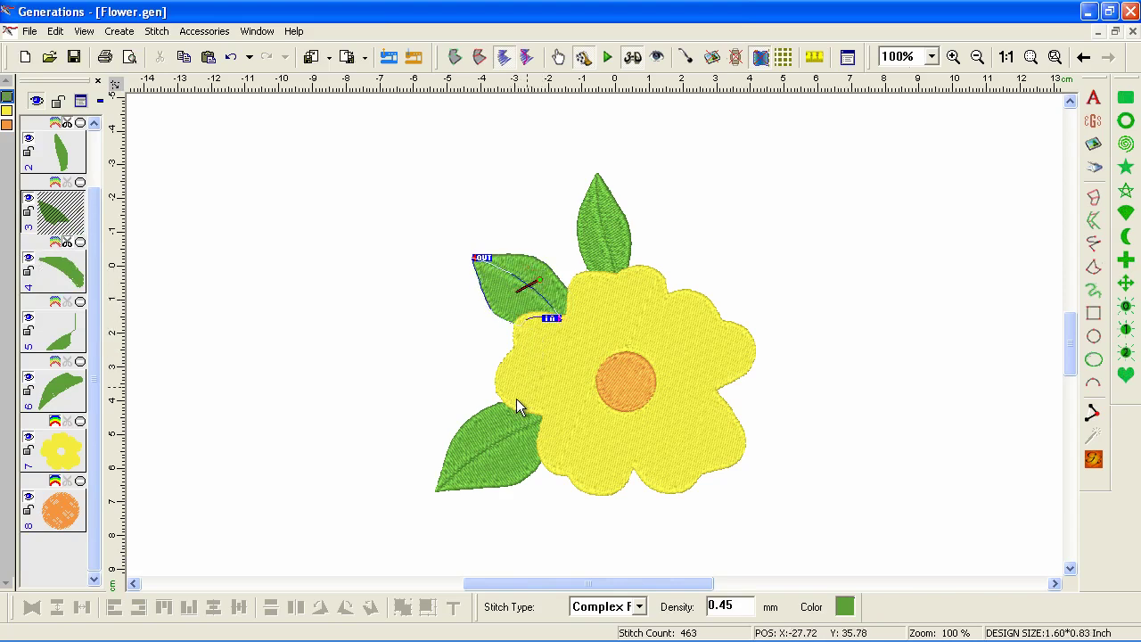
- Give the two halves of the lower-left leaf different stitch directions, and regenerate the design's stitches
click(506, 421)
drag(473, 421, 509, 428)
click(498, 477)
click(843, 430)
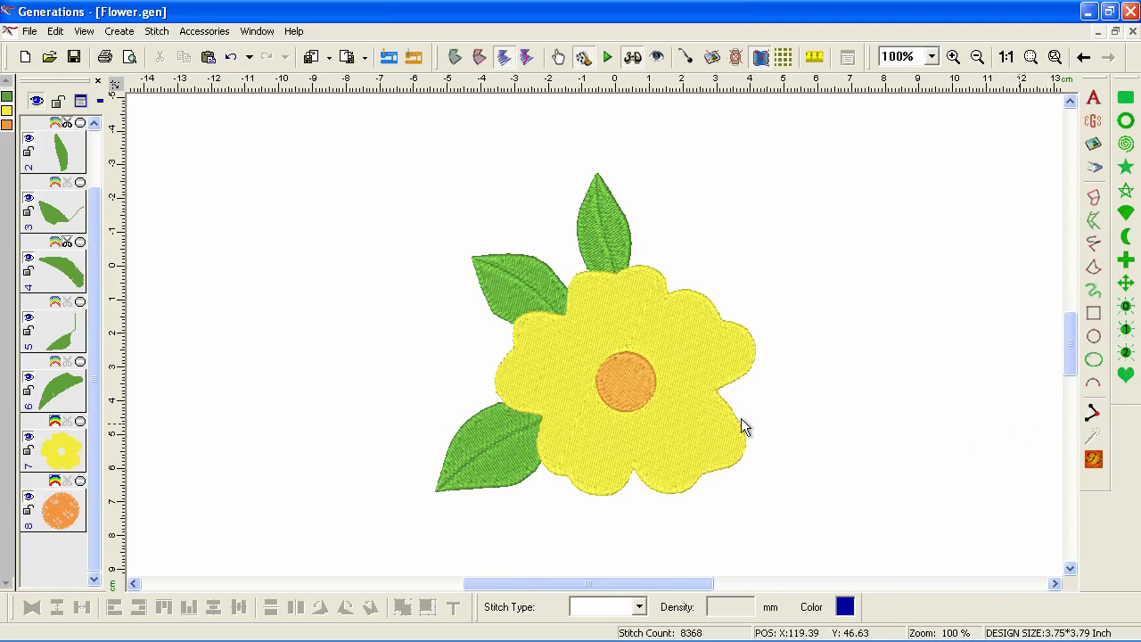
click(1094, 459)
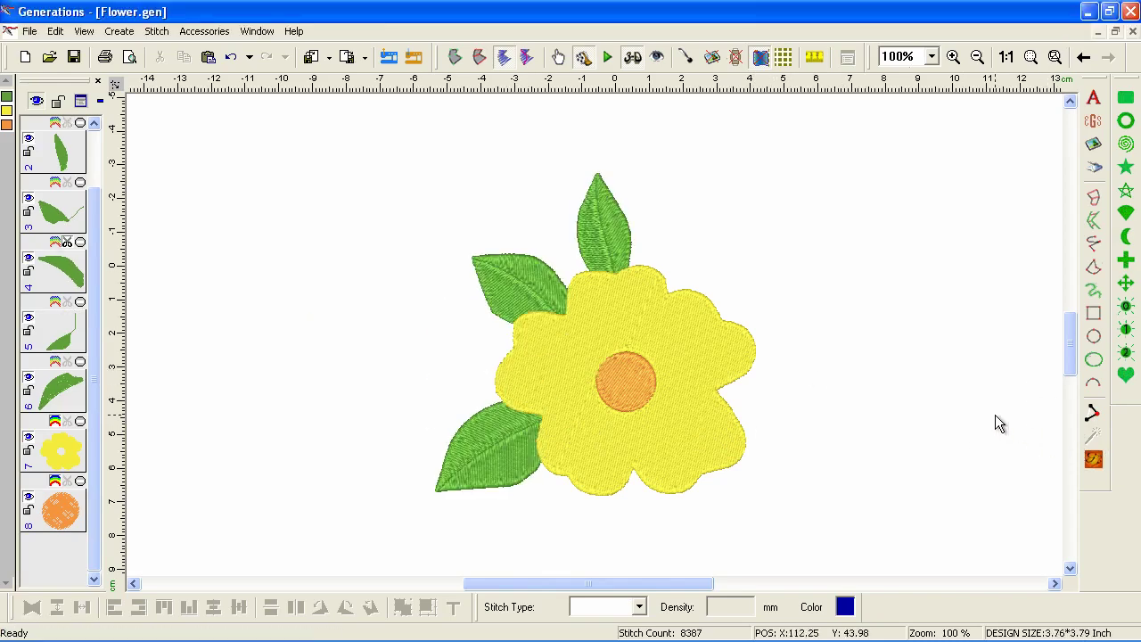
- Tilt the stitch direction of the top leaf's left half more steeply down toward the midrib, and regenerate the stitches
click(1031, 57)
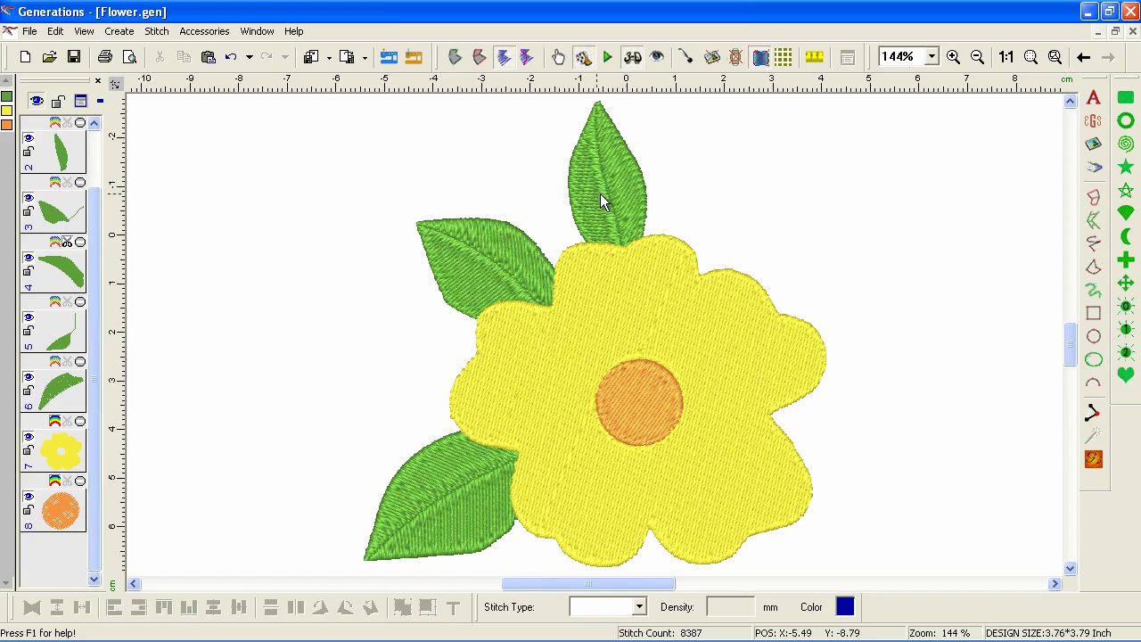
click(595, 229)
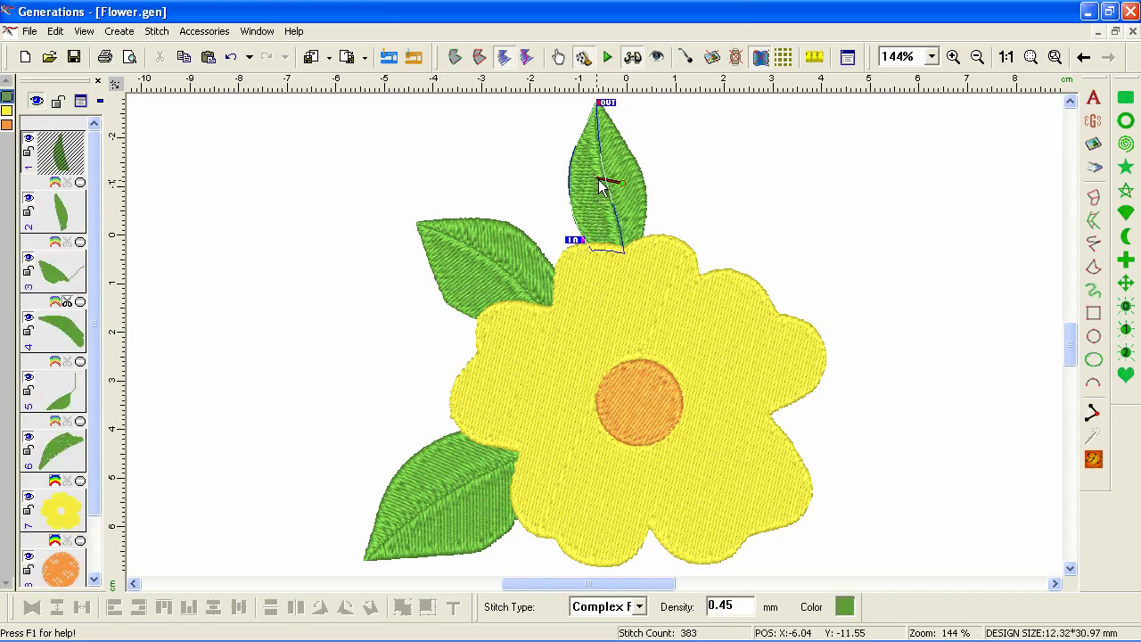
drag(616, 183, 624, 201)
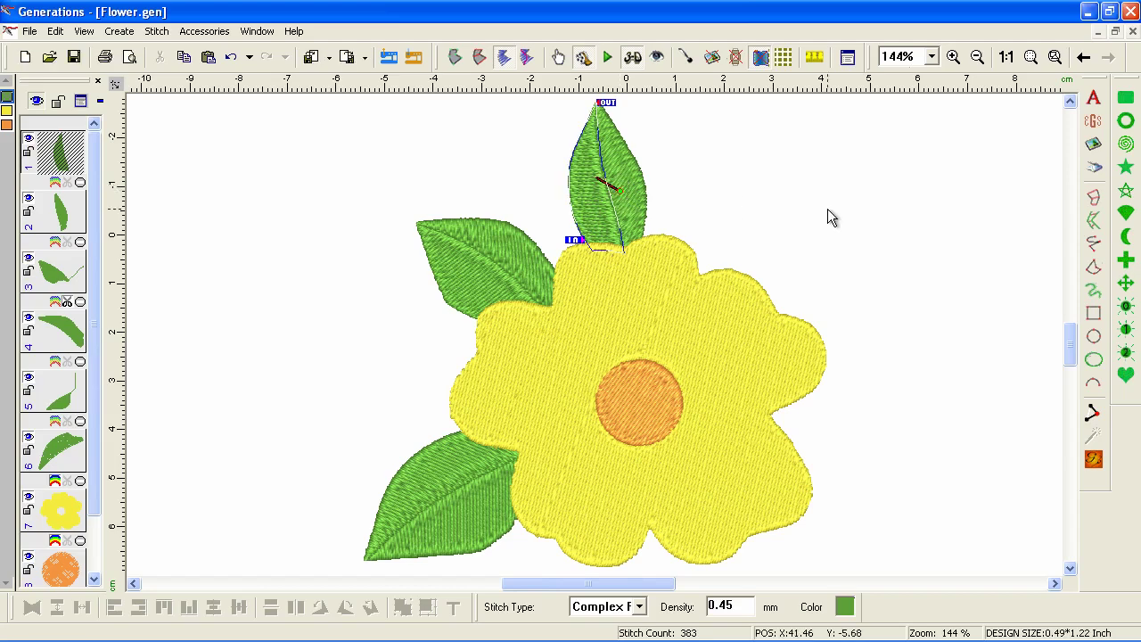
click(1099, 462)
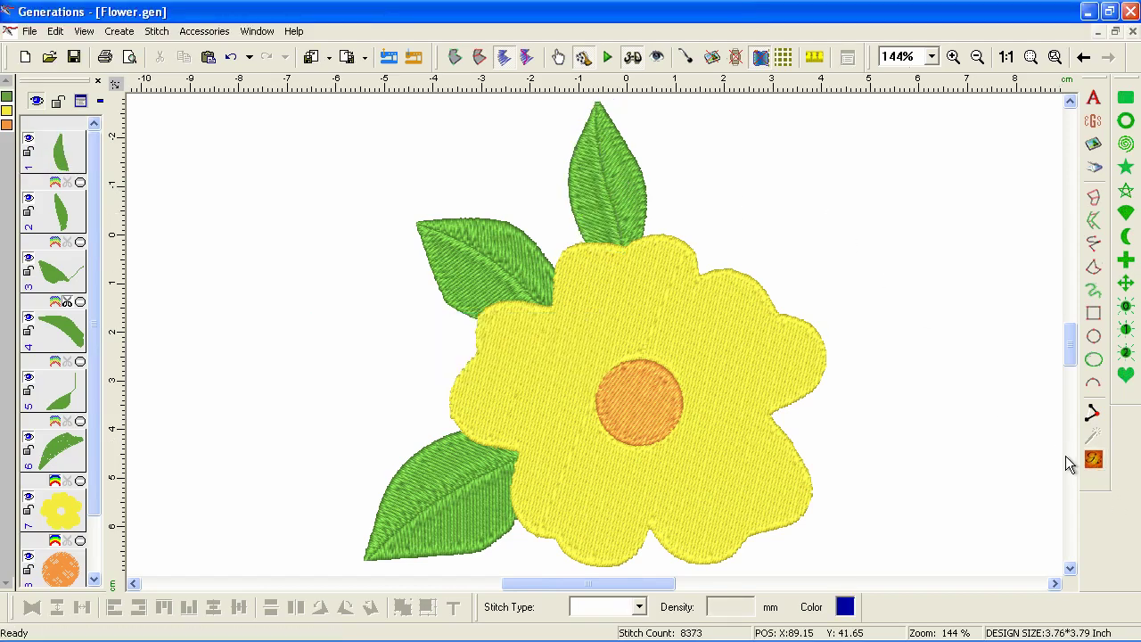